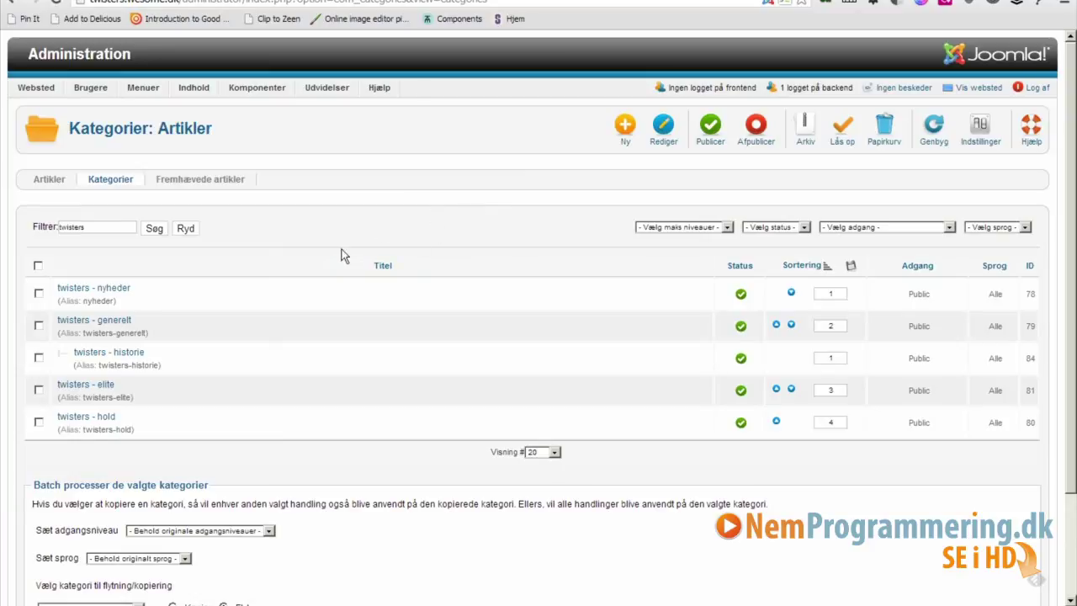
Start a new article category titled "tester kategori"
{"action": "left_click", "coordinate": [624, 132]}
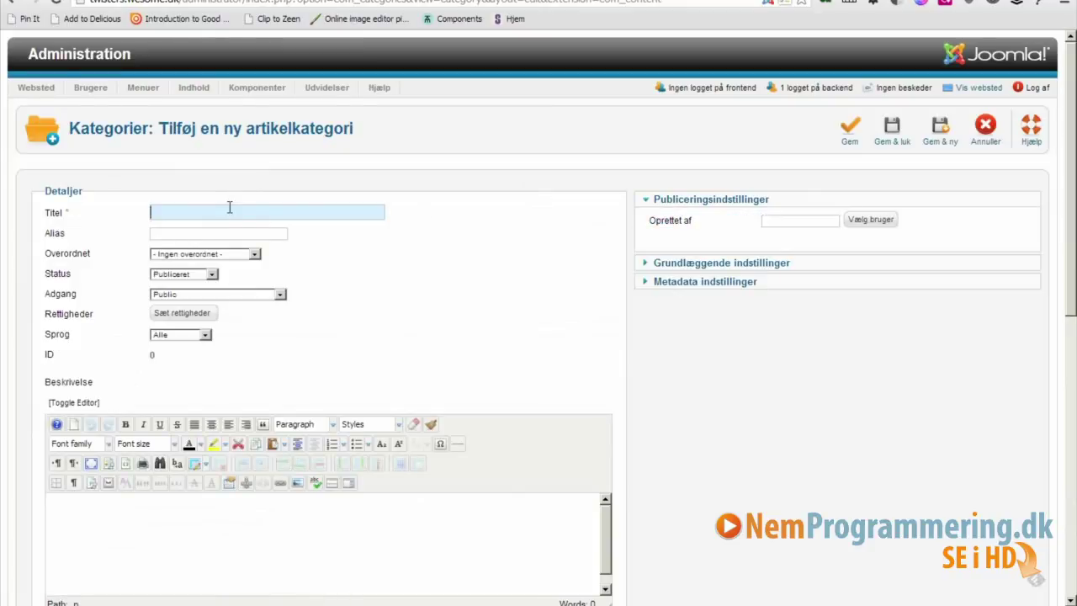
{"action": "type", "text": "test"}
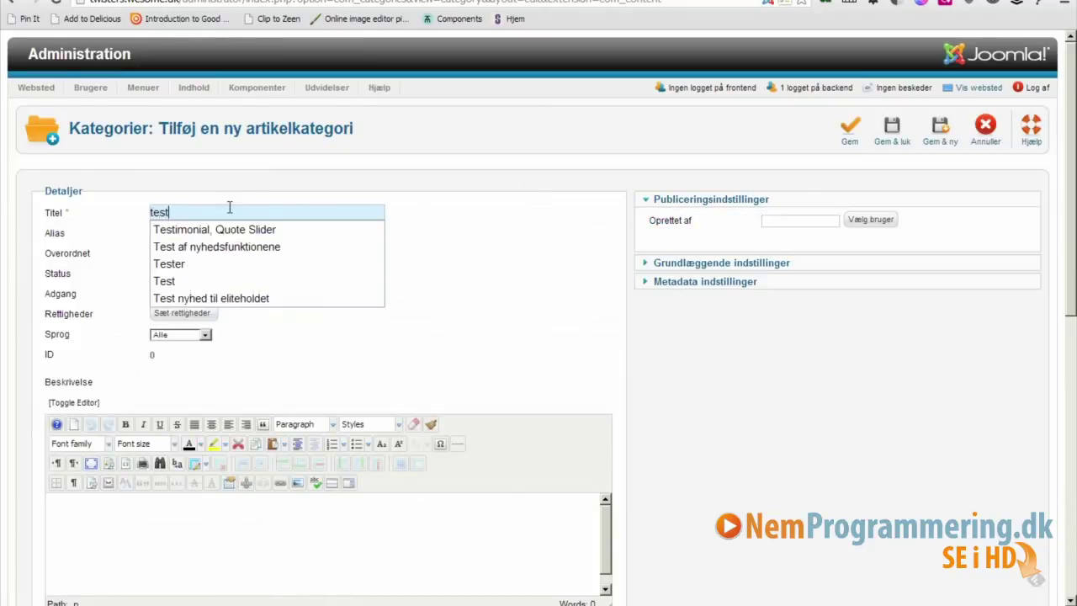
{"action": "type", "text": "er kategori"}
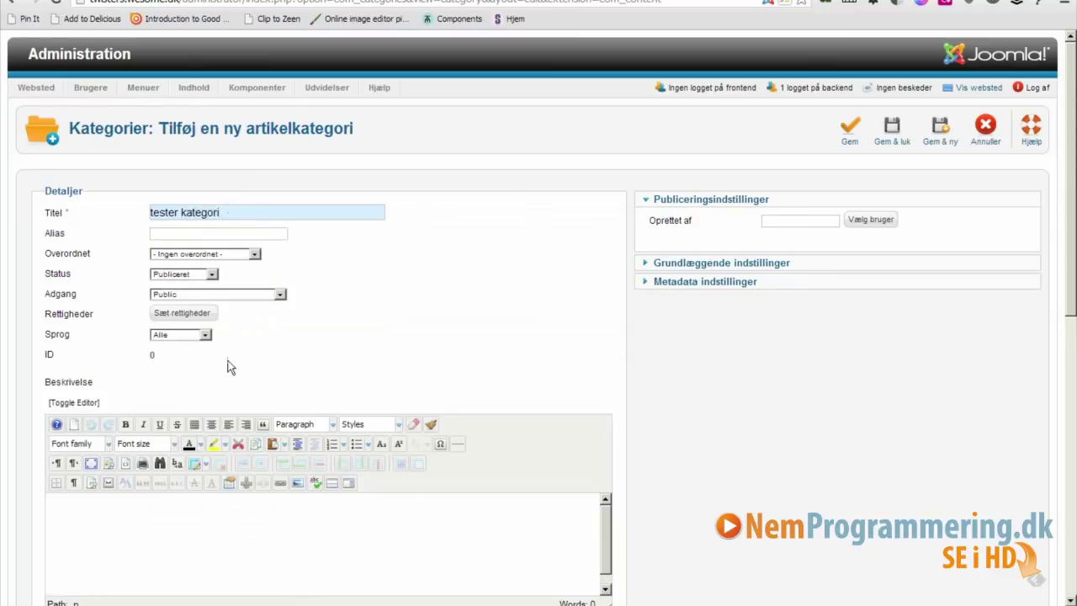
Set the new category's parent to "twisters - elite", then save and close the category
{"action": "left_click", "coordinate": [257, 257]}
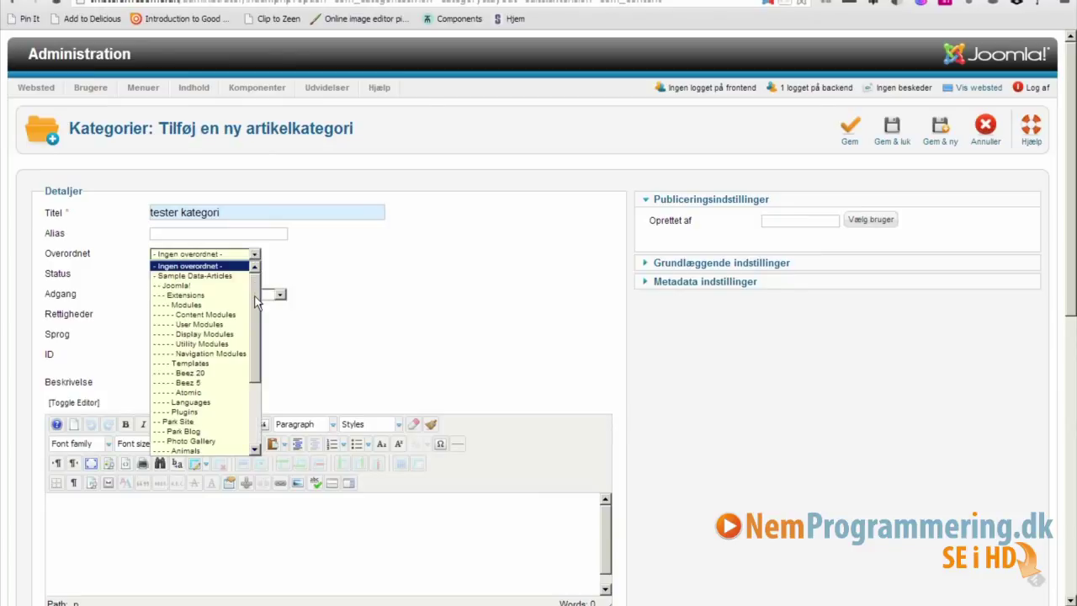
{"action": "left_click_drag", "start_coordinate": [257, 307], "coordinate": [257, 367]}
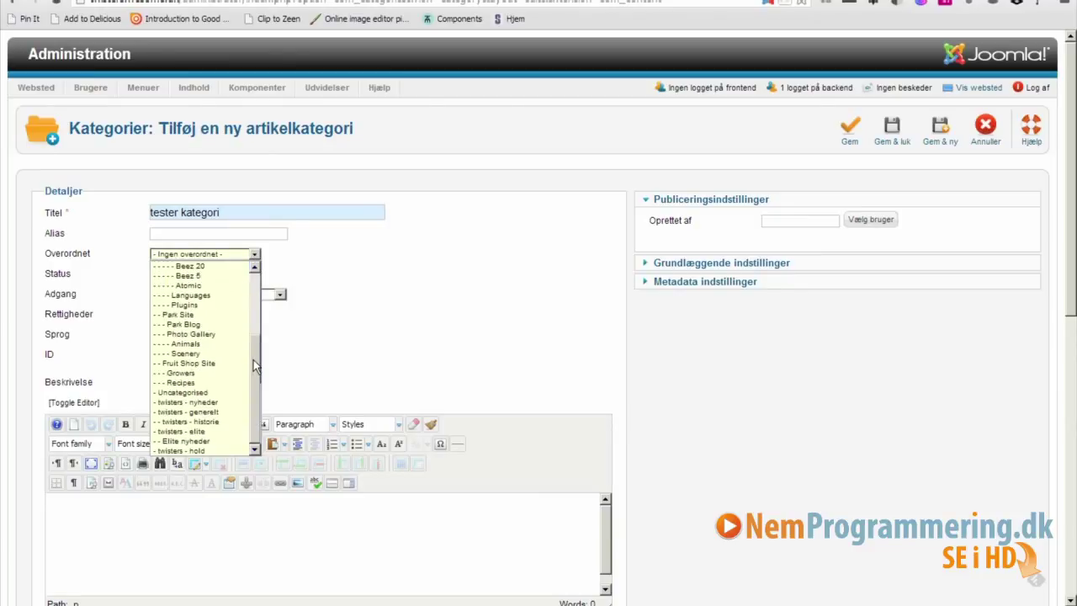
{"action": "left_click", "coordinate": [216, 432]}
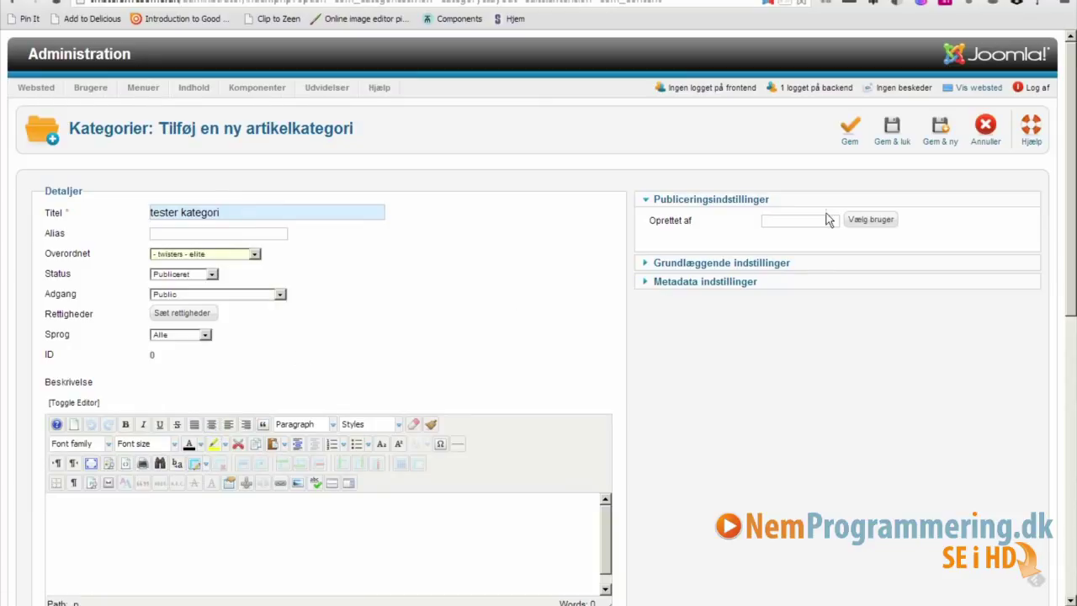
{"action": "left_click", "coordinate": [851, 142]}
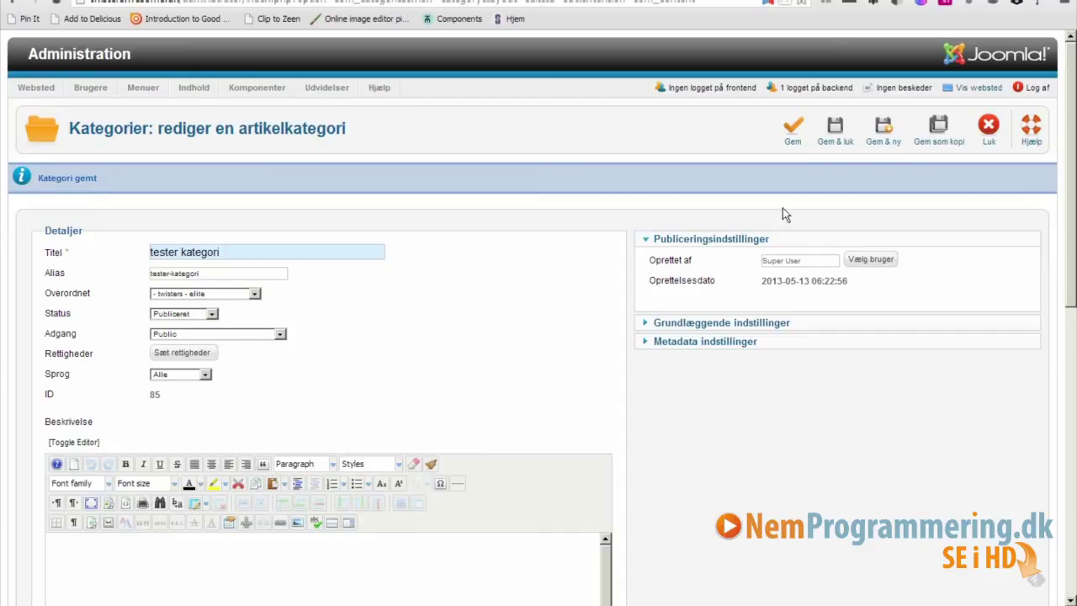
{"action": "left_click", "coordinate": [836, 141]}
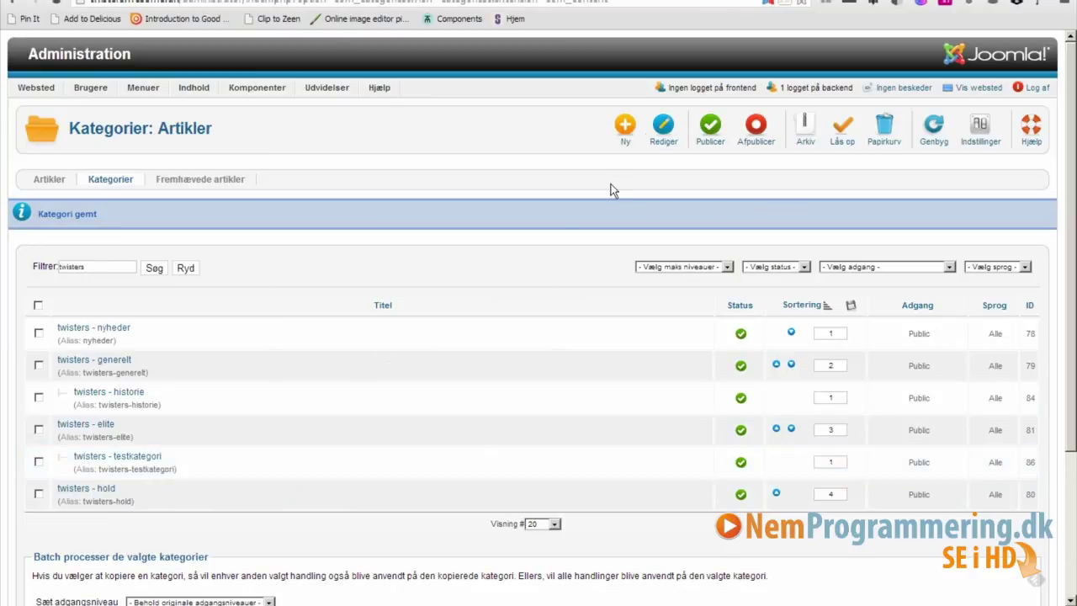
Create the article "Testartikel" in "tester kategori" with the text "Så skriver indhold til ariklen", then save and close it
{"action": "left_click", "coordinate": [221, 104]}
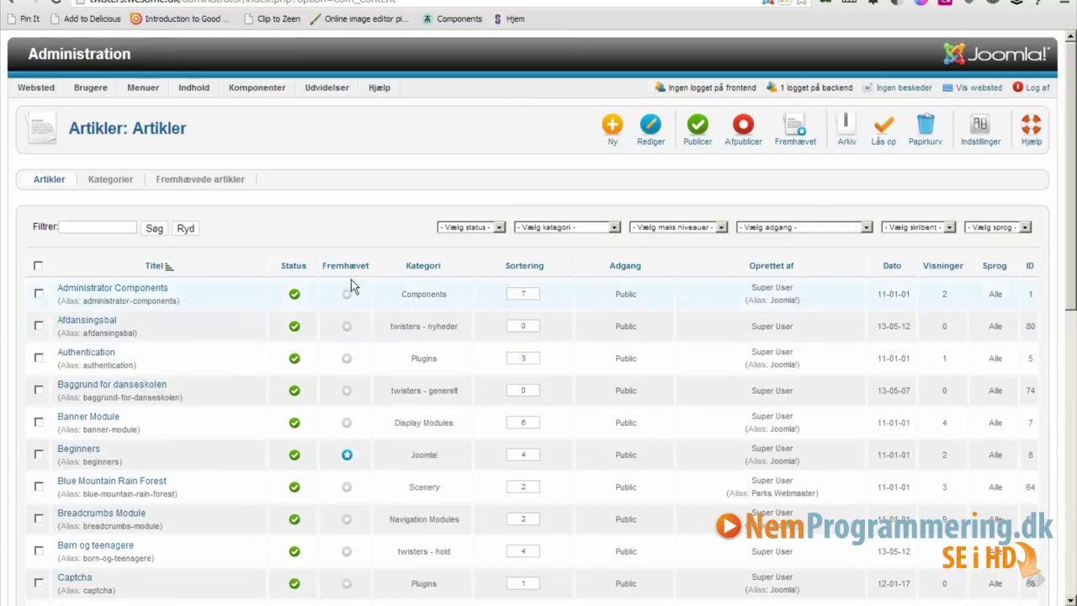
{"action": "left_click", "coordinate": [613, 127]}
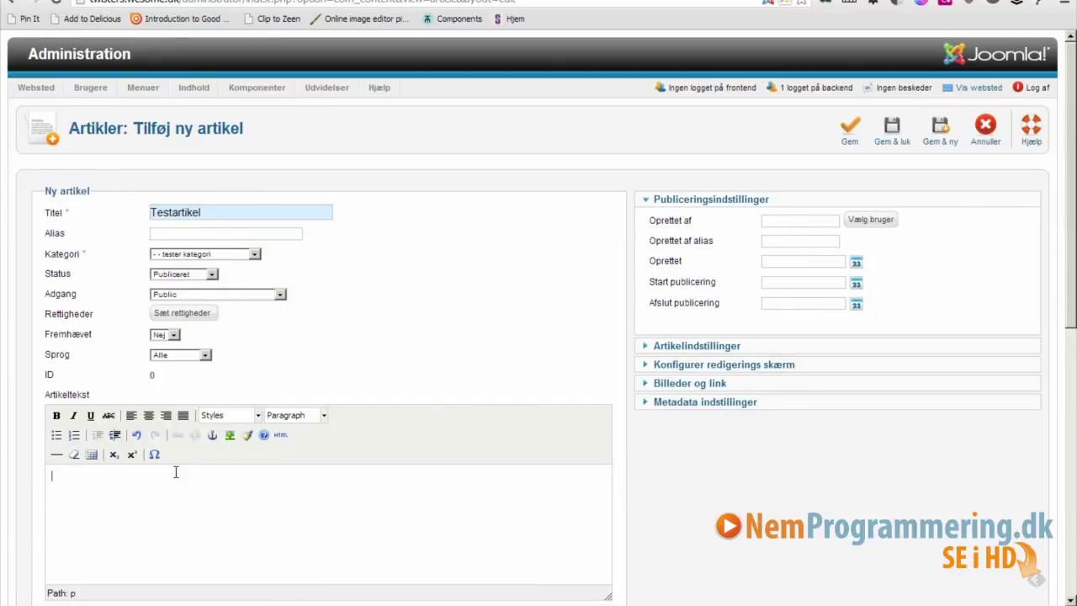
{"action": "type", "text": "iver indhold til arklen"}
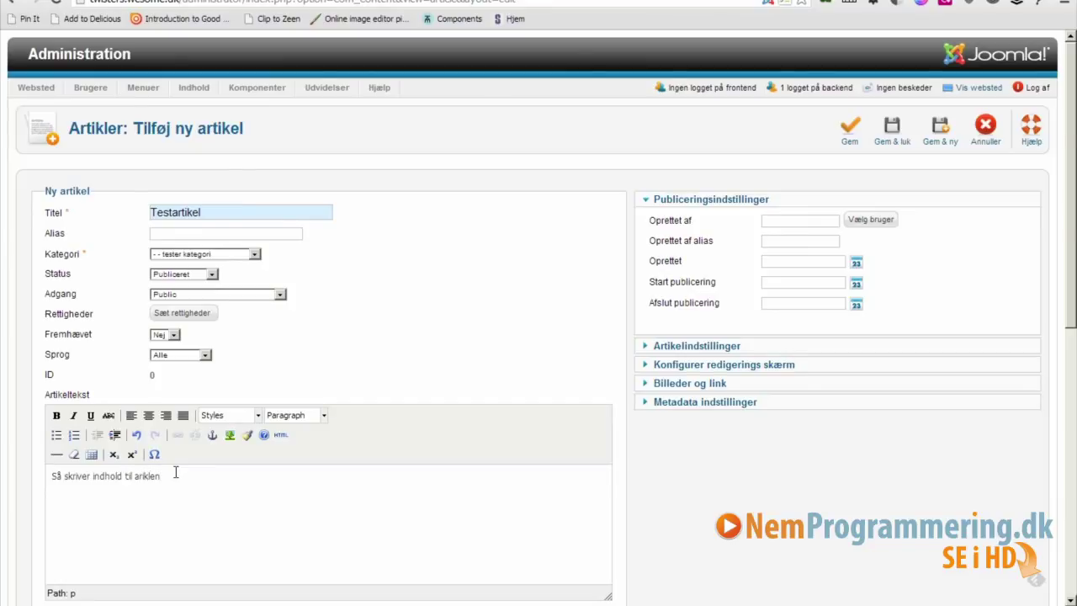
{"action": "left_click", "coordinate": [849, 135]}
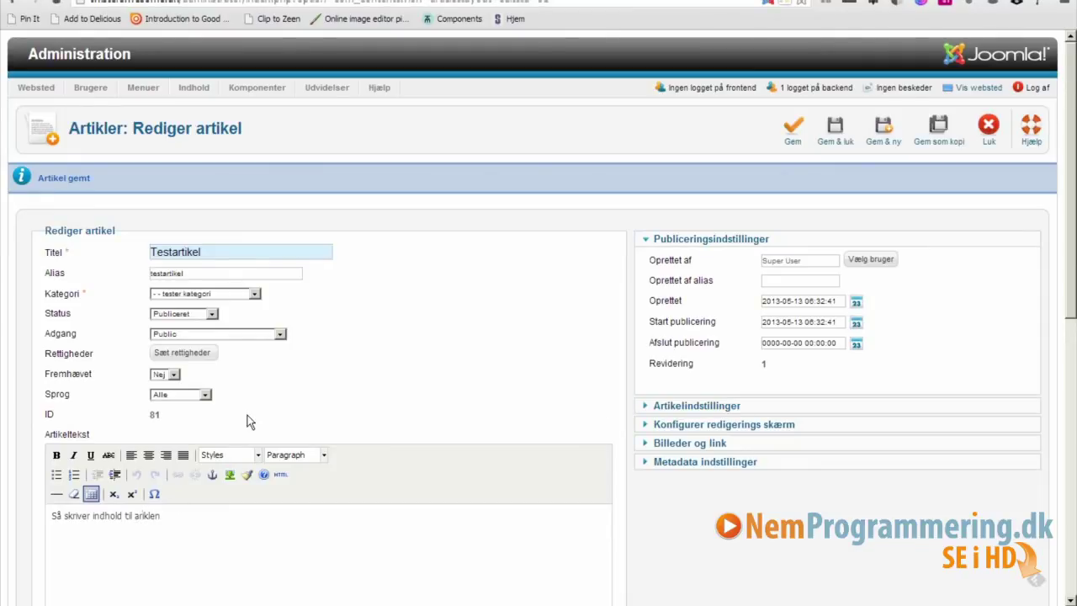
{"action": "type", "text": "t"}
{"action": "left_click", "coordinate": [836, 138]}
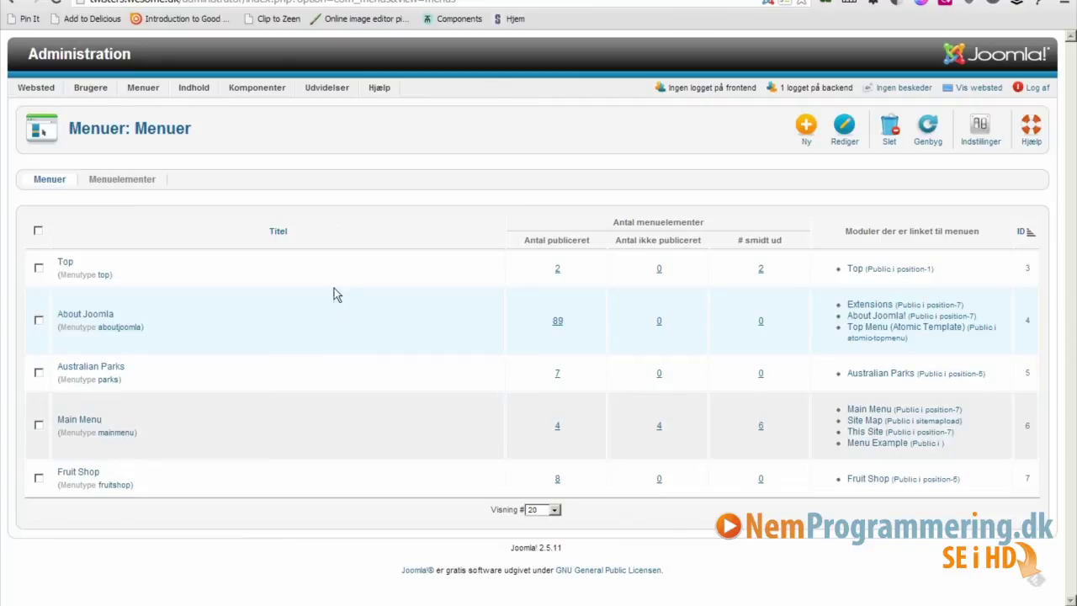
Add a new item to the Main Menu with the menu type "Enkelt artikel" and the title "Test menu"
{"action": "left_click", "coordinate": [83, 425]}
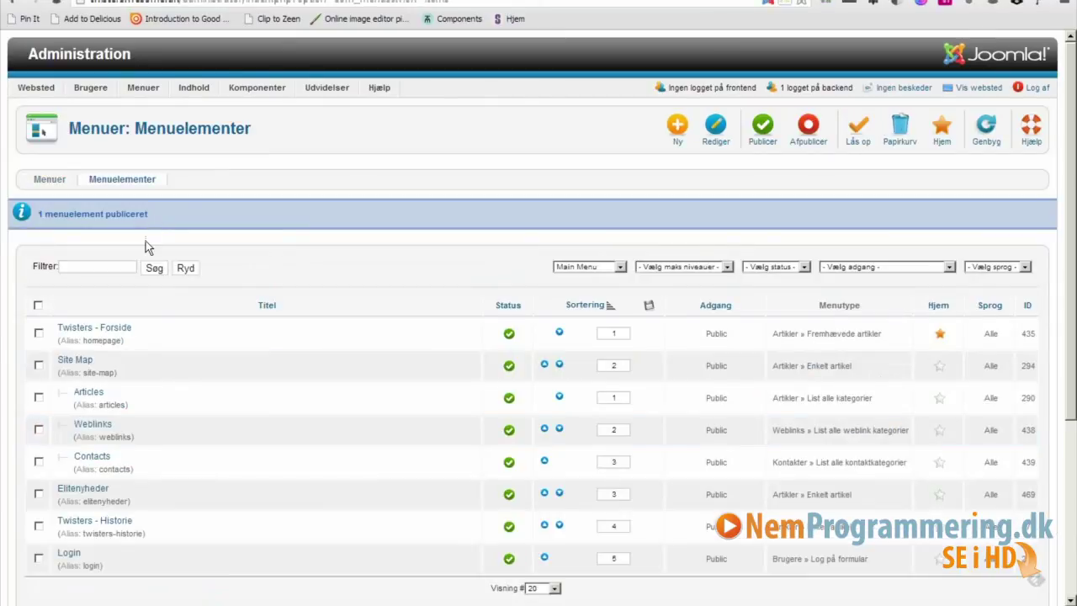
{"action": "left_click", "coordinate": [680, 130]}
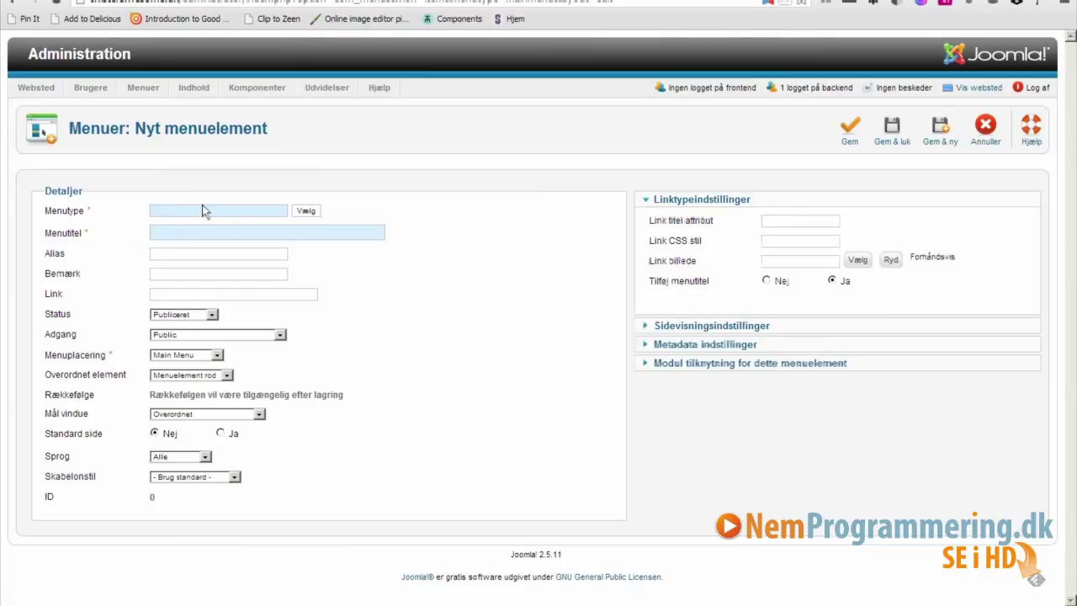
{"action": "left_click", "coordinate": [311, 215]}
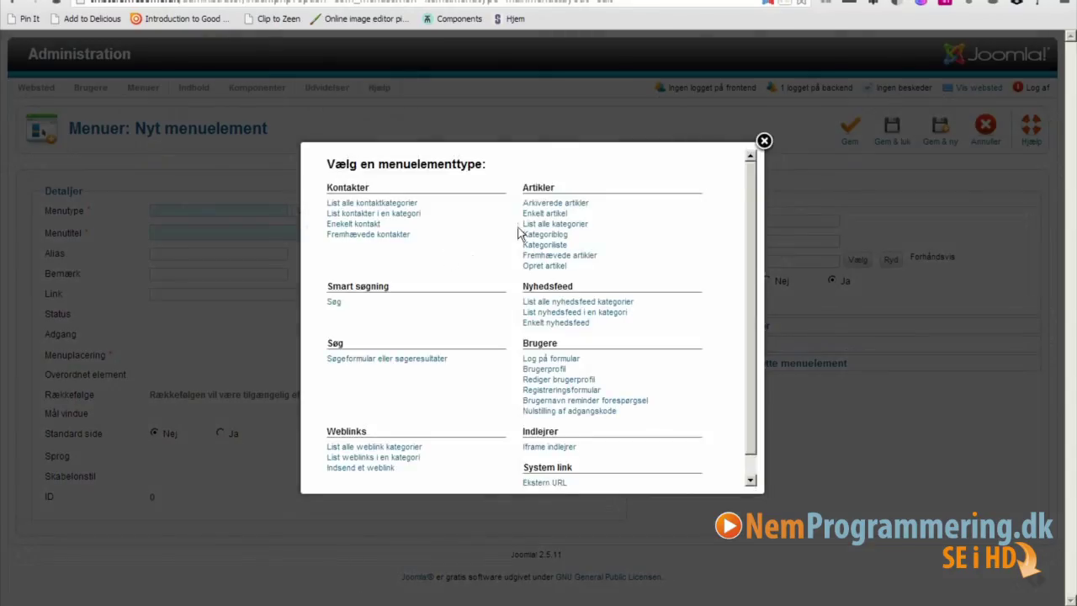
{"action": "left_click", "coordinate": [547, 215]}
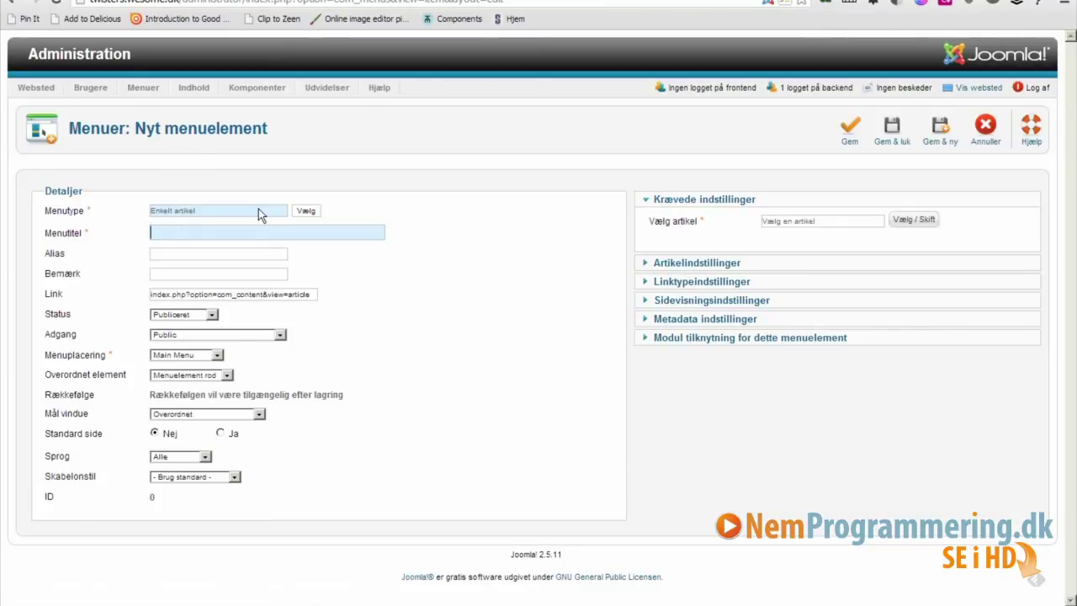
{"action": "type", "text": "Test "}
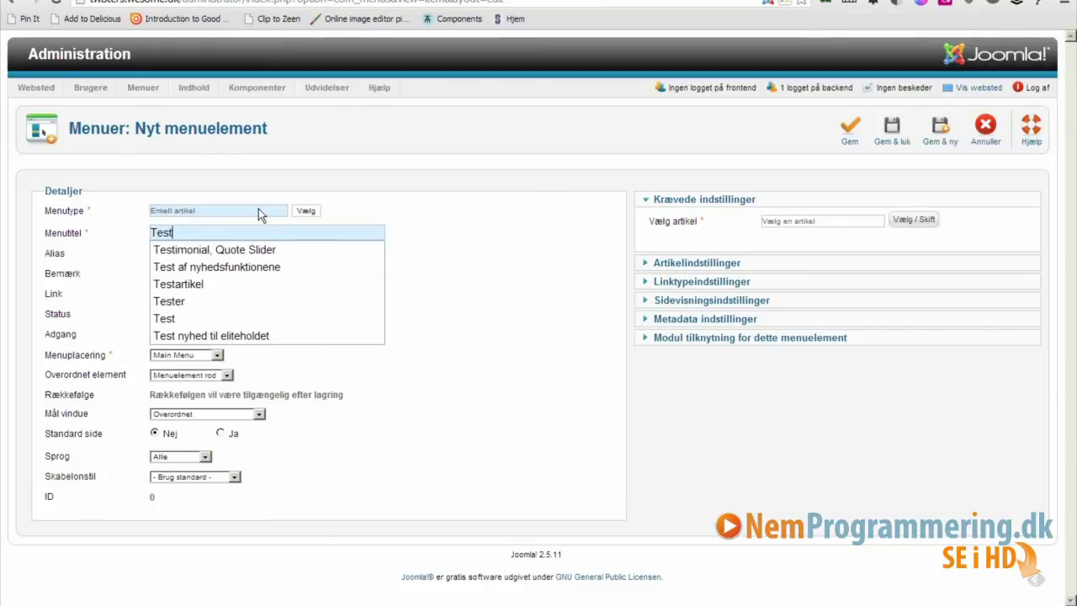
{"action": "type", "text": "menu"}
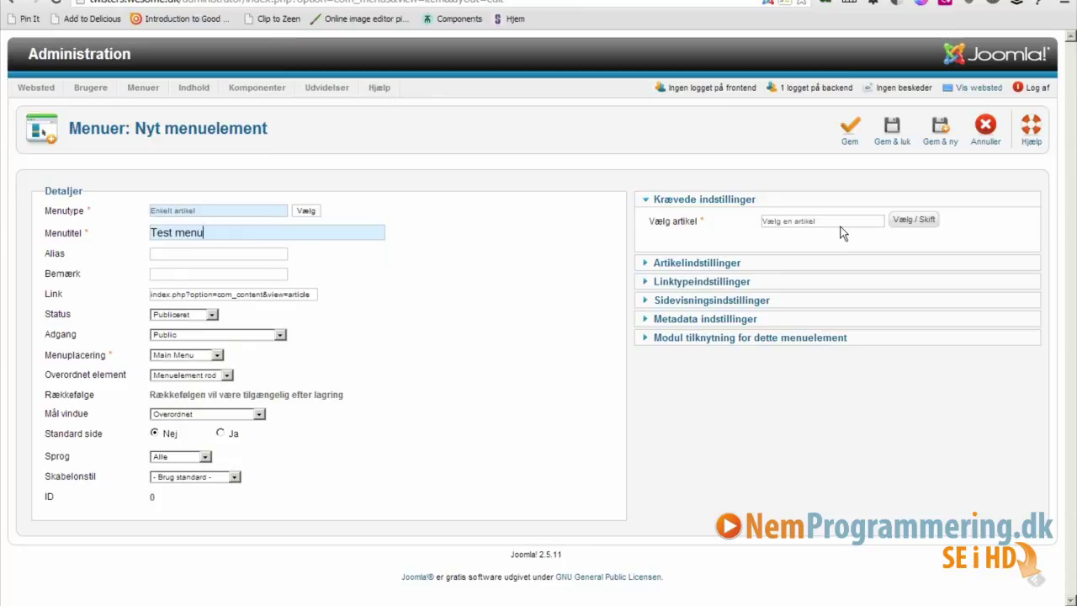
Link the menu item to the article "Testartikel", filtering the article list by "test", then save and close the item
{"action": "left_click", "coordinate": [911, 224]}
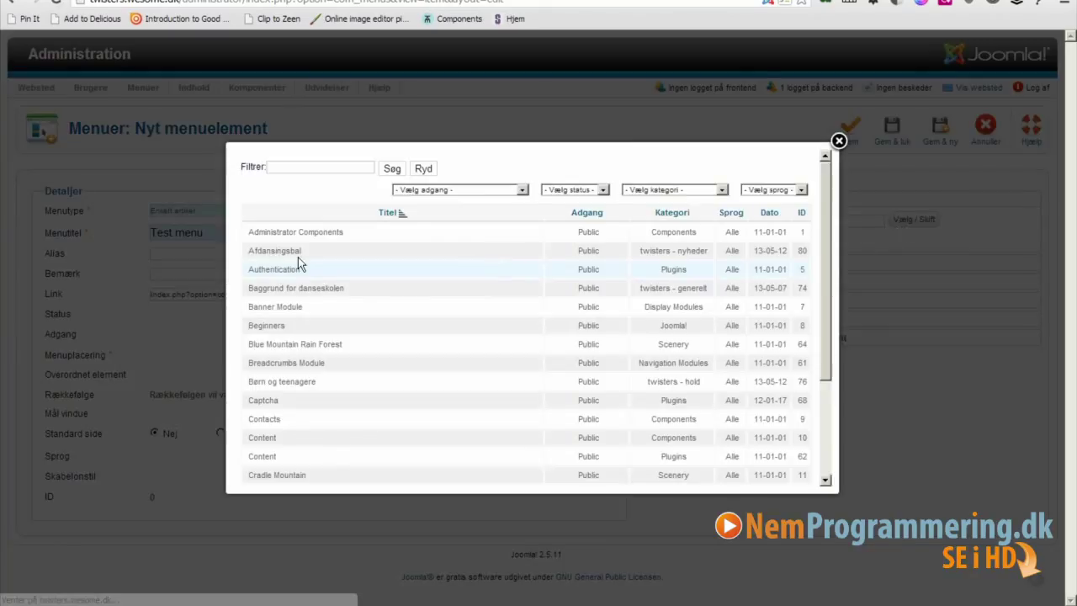
{"action": "left_click_drag", "start_coordinate": [832, 282], "coordinate": [850, 252]}
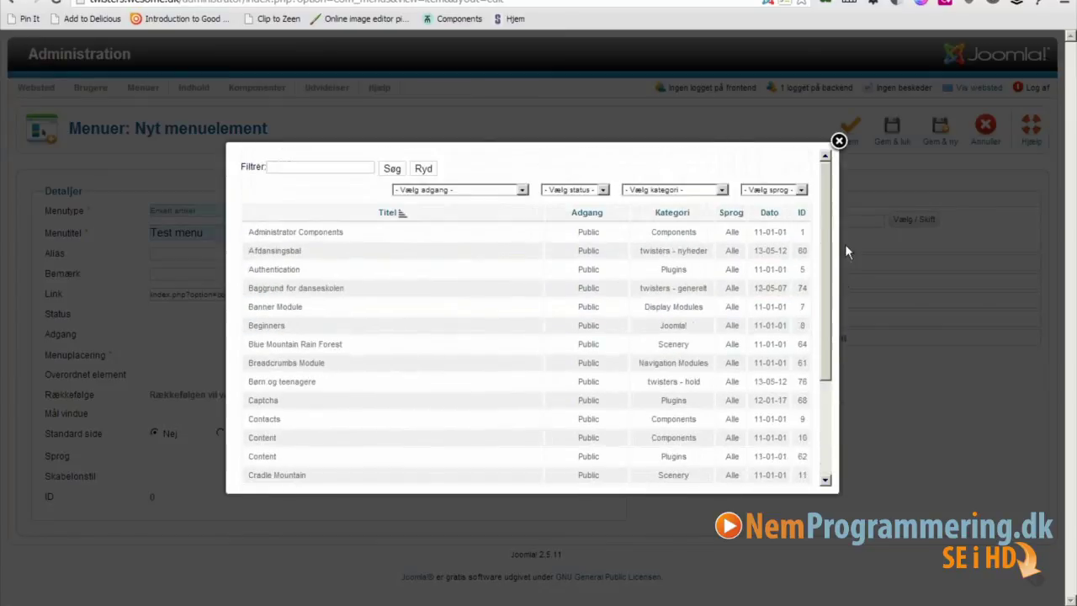
{"action": "left_click", "coordinate": [325, 167]}
{"action": "type", "text": "test"}
{"action": "key", "text": "Return"}
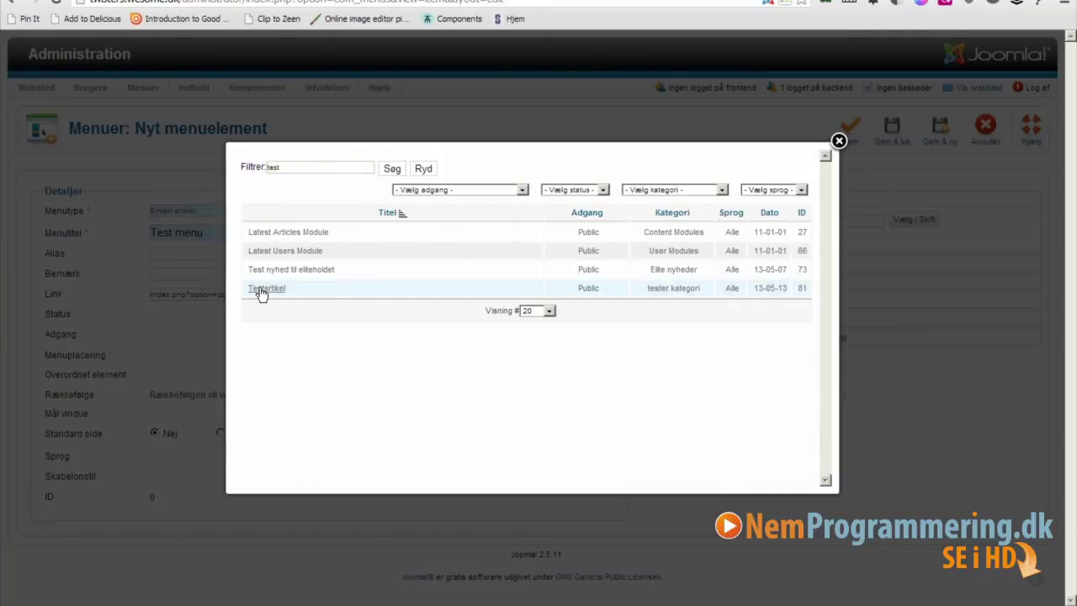
{"action": "left_click", "coordinate": [278, 290]}
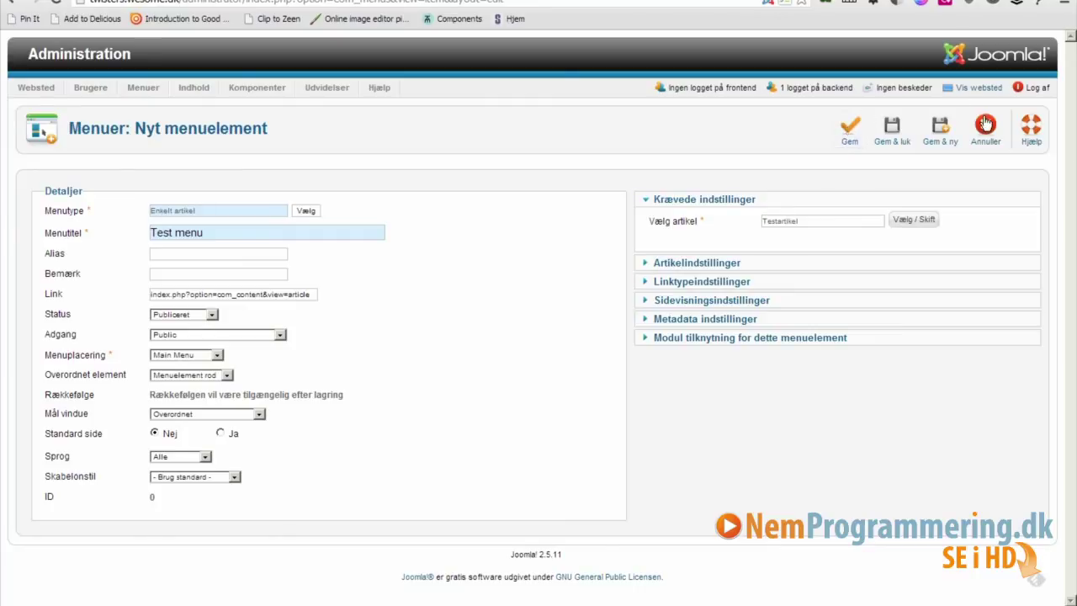
{"action": "left_click", "coordinate": [848, 137]}
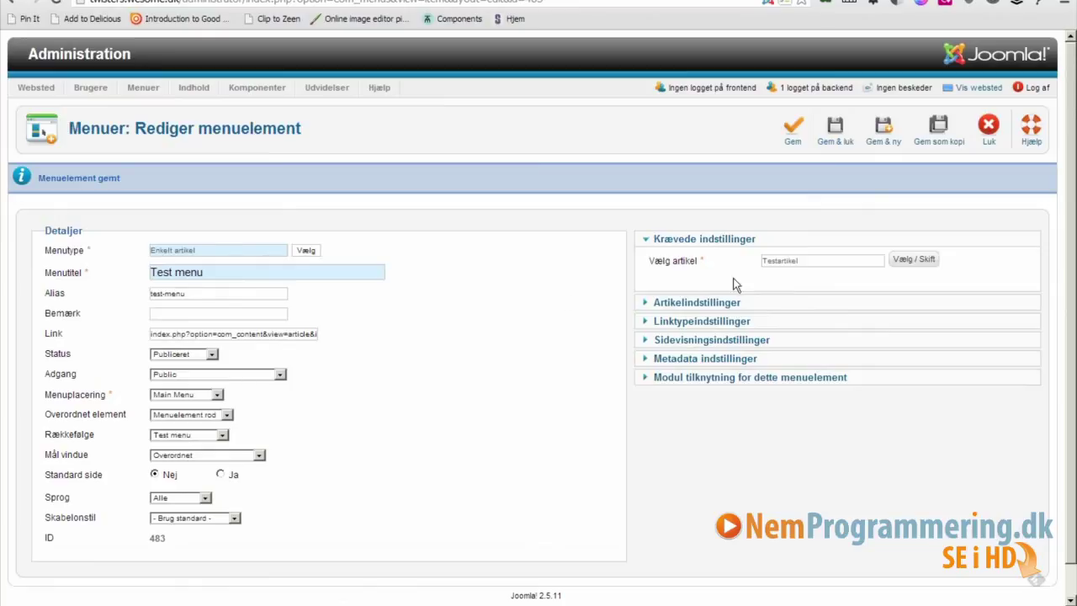
{"action": "left_click", "coordinate": [837, 145]}
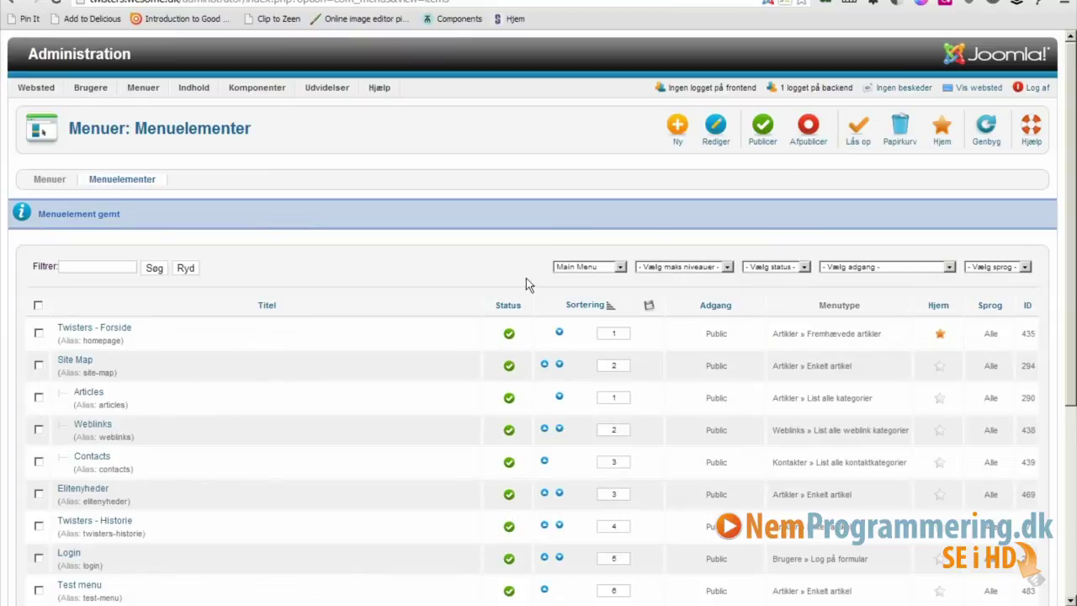
Check the Main Menu item list, then switch to the public website, reload it and look for the Test menu entry under This Site
{"action": "scroll", "coordinate": [1048, 429], "scroll_direction": "down", "scroll_amount": 3}
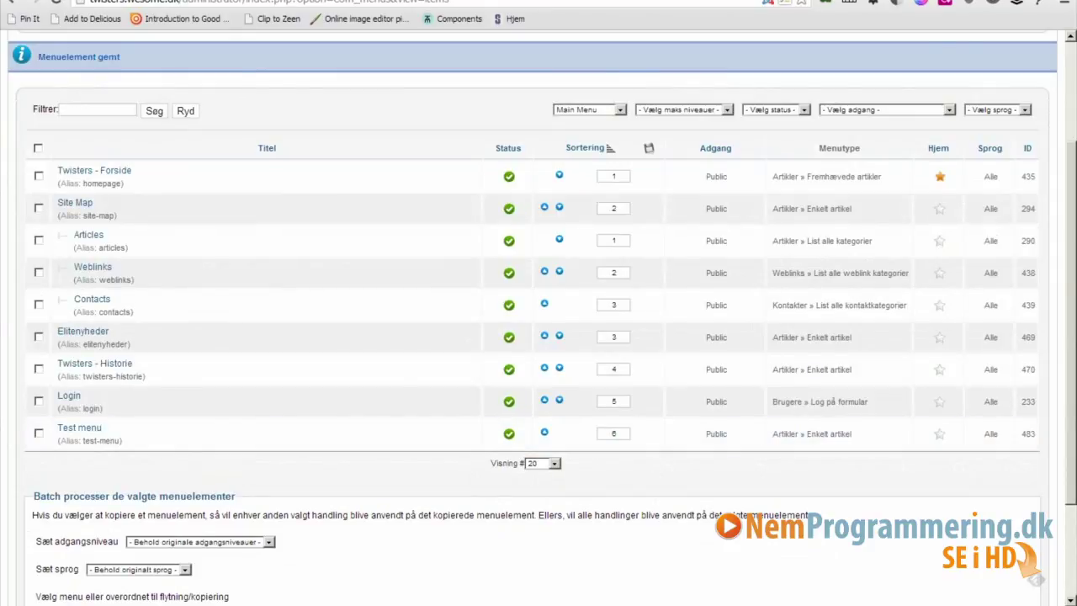
{"action": "key", "text": "ctrl+Tab"}
{"action": "left_click", "coordinate": [56, 4]}
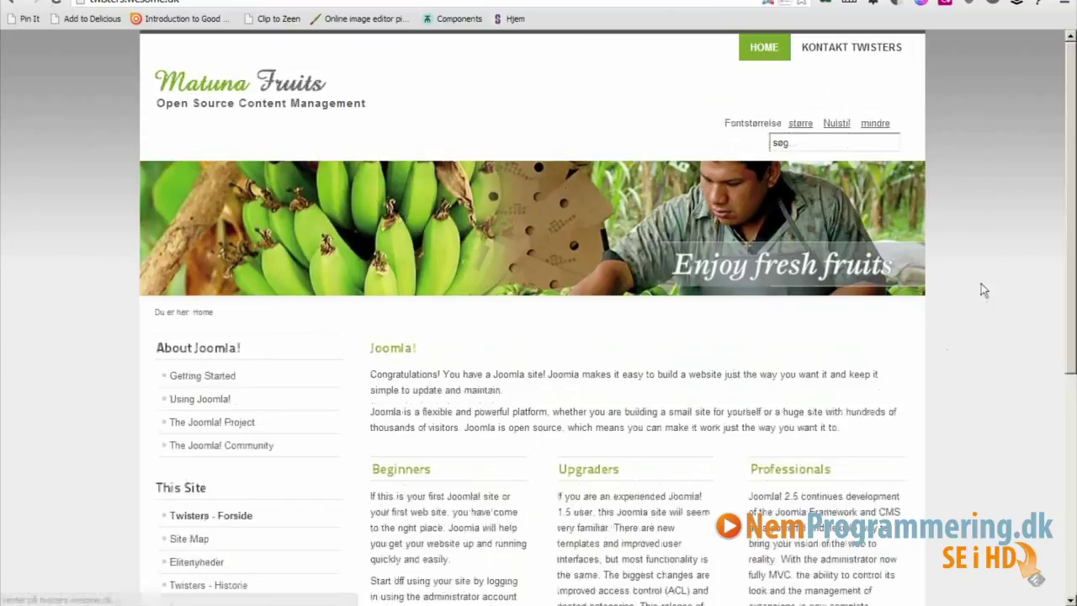
{"action": "scroll", "coordinate": [1063, 248], "scroll_direction": "down", "scroll_amount": 3}
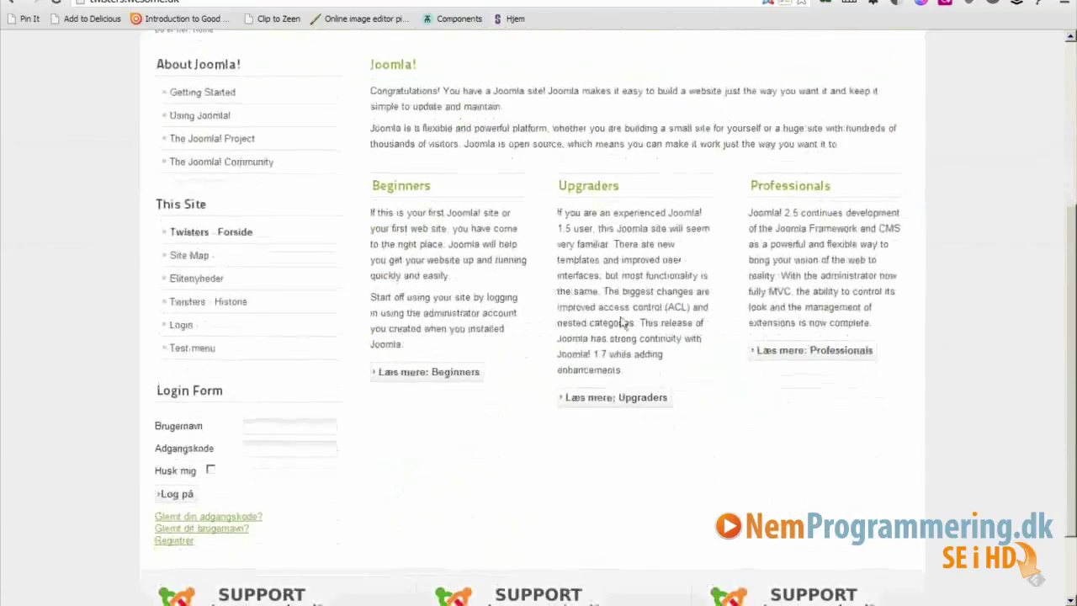